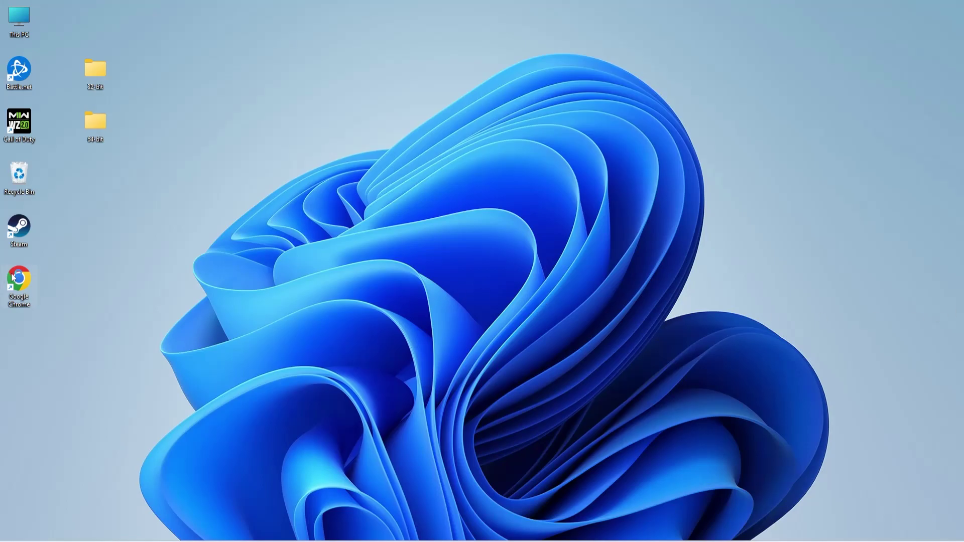
Step: Launch Chrome and load the systemdll.com MSV1160CP10.DLL page, scrolling to the download table
{"action": "double_click", "coordinate": [24, 279]}
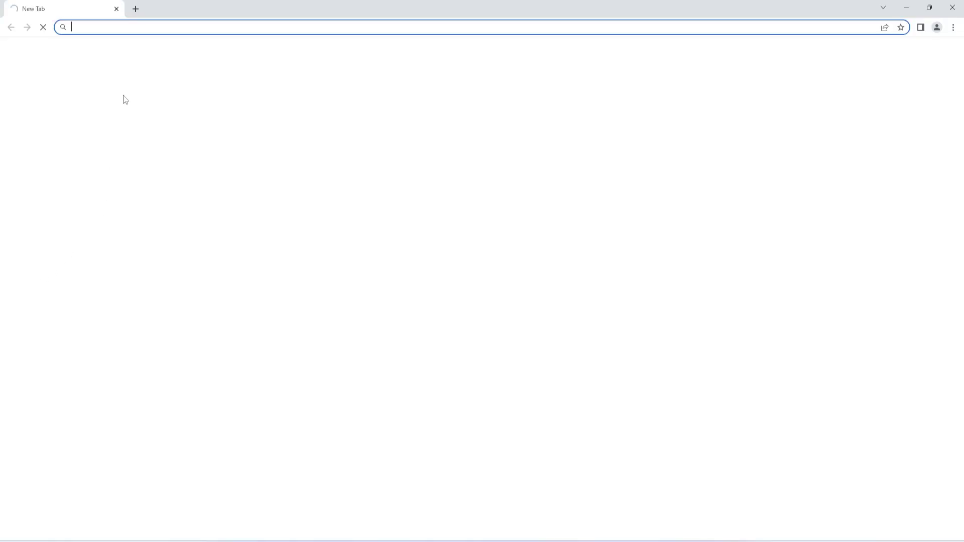
{"action": "left_click", "coordinate": [141, 27]}
{"action": "type", "text": "https://systemdll.com/dll/msvcp160cp10-dll"}
{"action": "key", "text": "Return"}
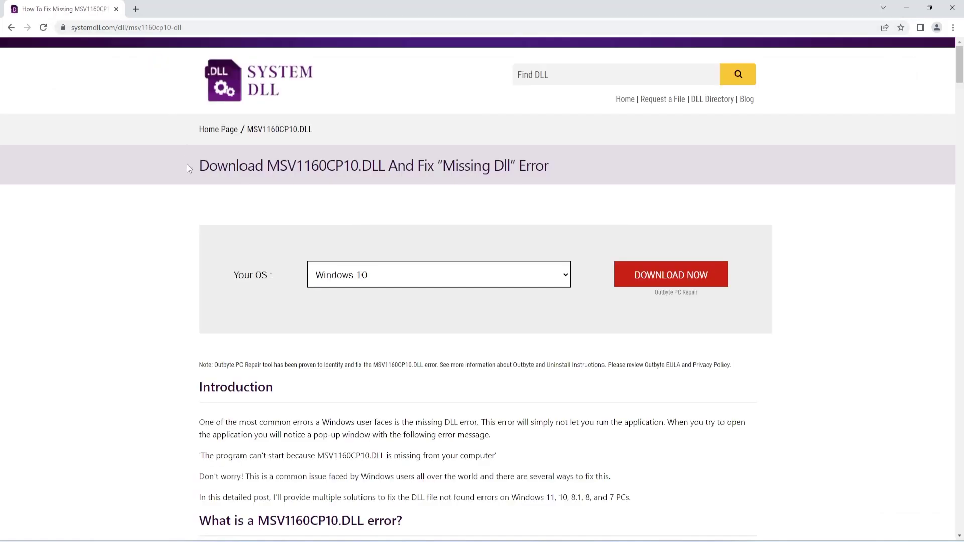
{"action": "scroll", "coordinate": [191, 290], "scroll_direction": "down", "scroll_amount": 20}
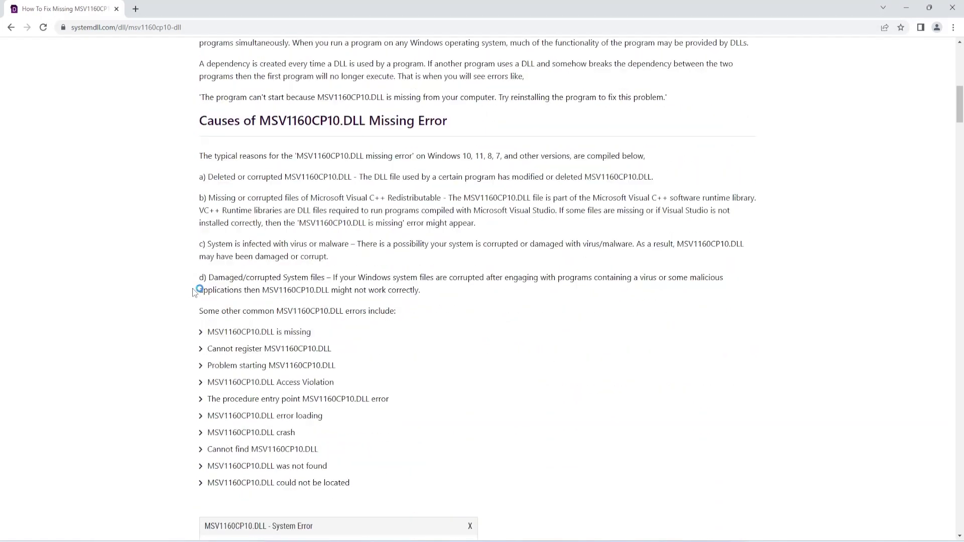
{"action": "scroll", "coordinate": [192, 291], "scroll_direction": "down", "scroll_amount": 5}
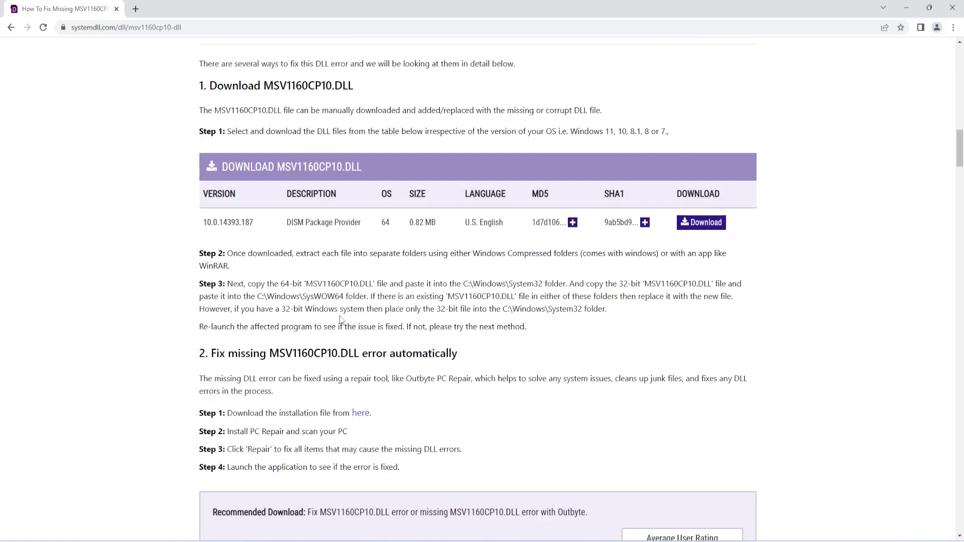
Step: Download MSV1160CP10.DLL.zip into Desktop\64-bit and show it in its folder
{"action": "left_click", "coordinate": [701, 224]}
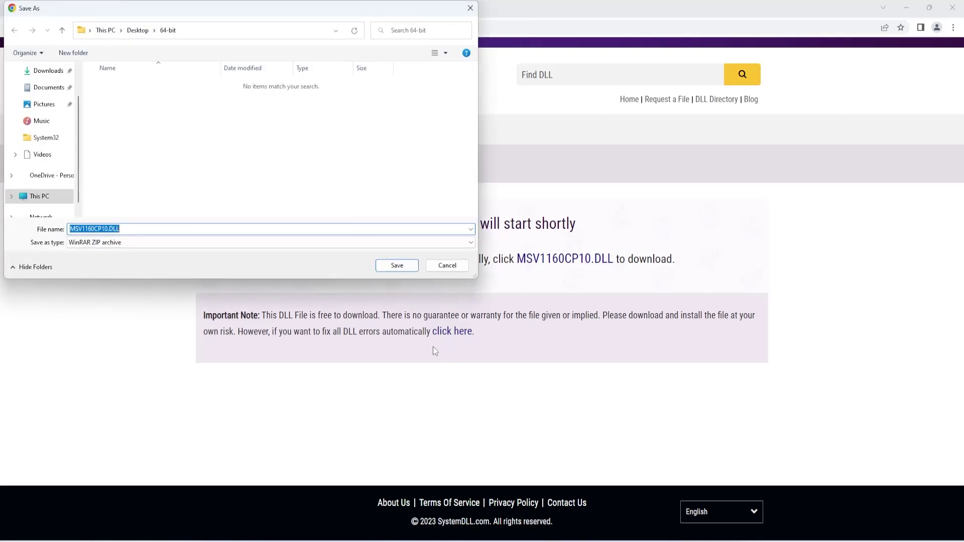
{"action": "left_click", "coordinate": [382, 269]}
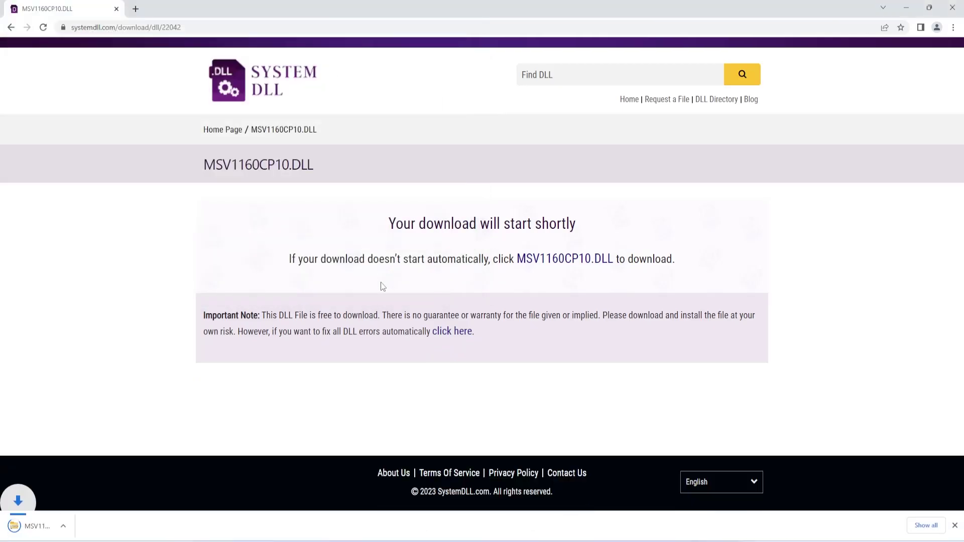
{"action": "left_click", "coordinate": [107, 526]}
{"action": "left_click", "coordinate": [129, 488]}
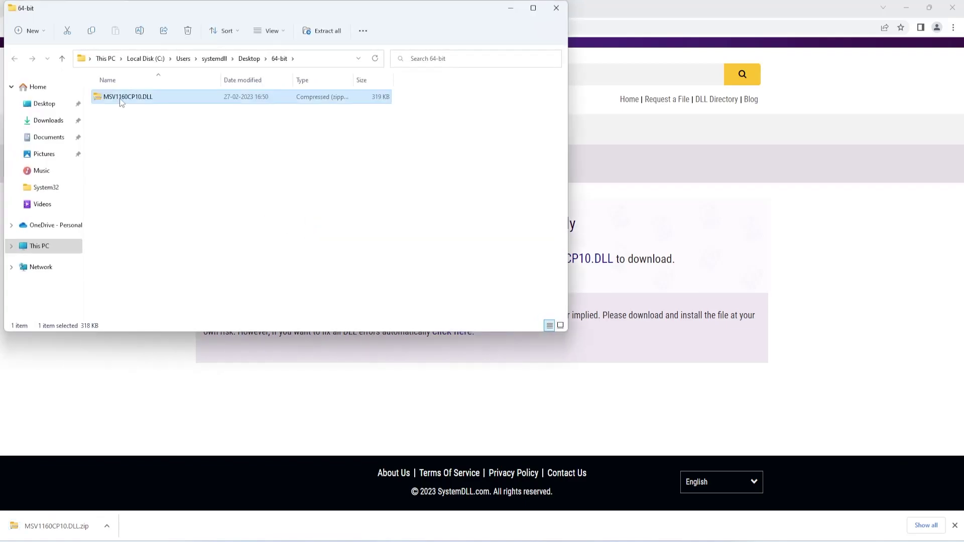
Step: Extract the MSV1160CP10.DLL zip to its suggested folder and place that window on the right
{"action": "right_click", "coordinate": [121, 101]}
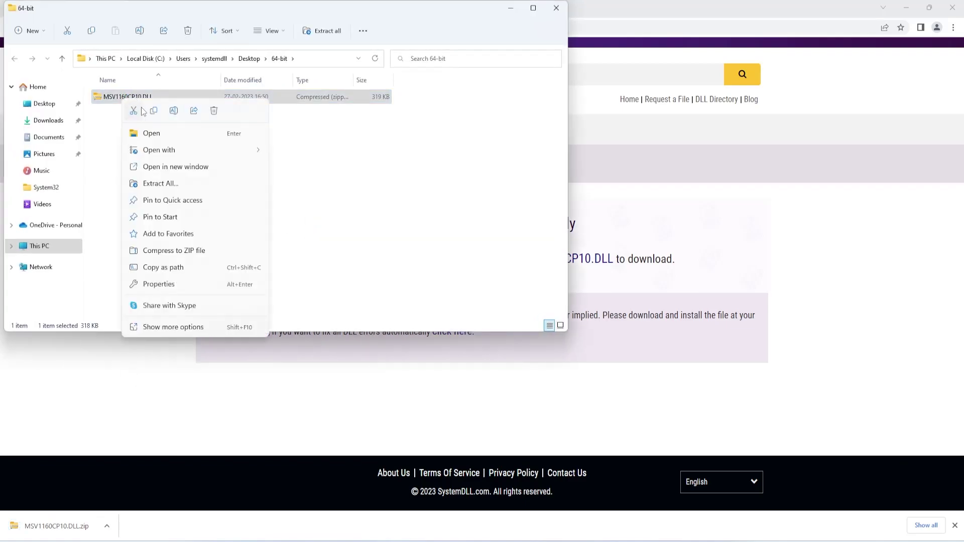
{"action": "left_click", "coordinate": [157, 185]}
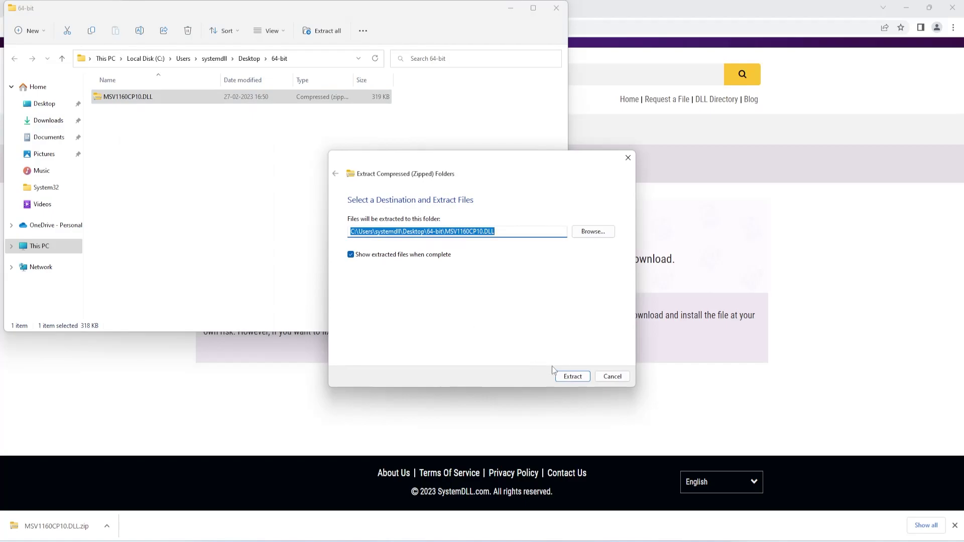
{"action": "left_click", "coordinate": [571, 376]}
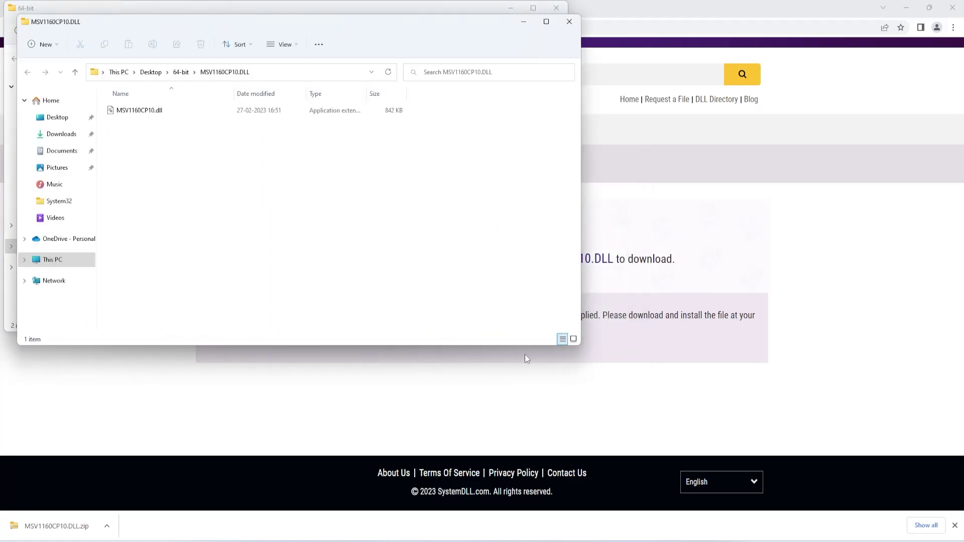
{"action": "left_click", "coordinate": [952, 5]}
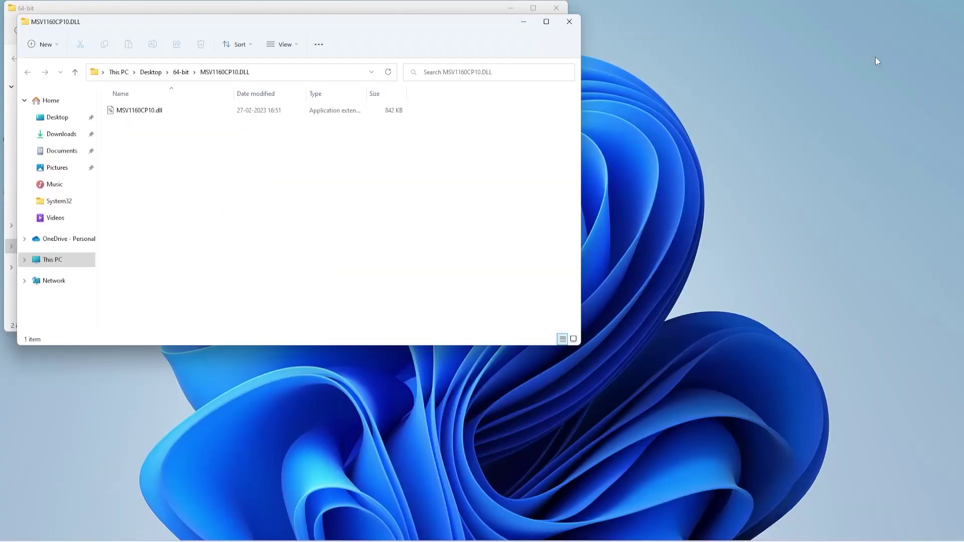
{"action": "left_click", "coordinate": [511, 9]}
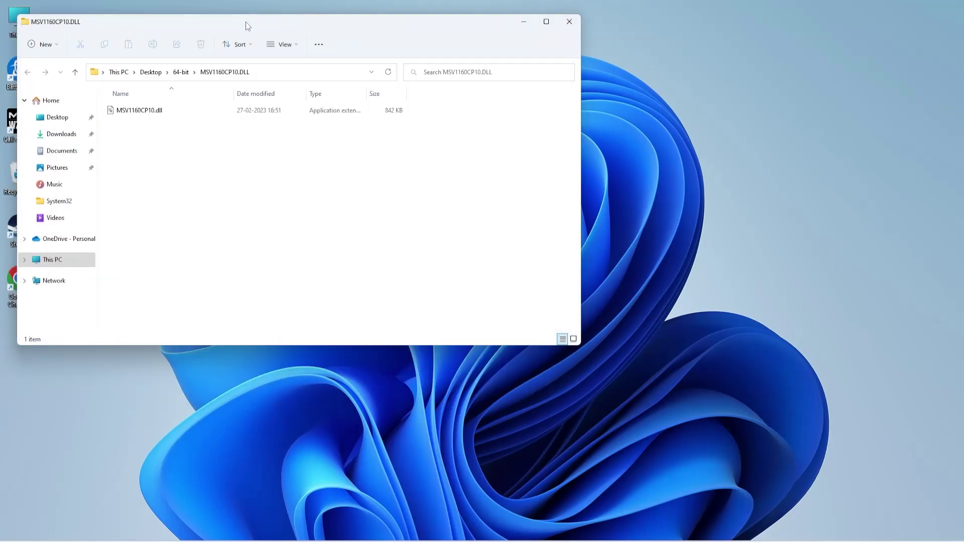
{"action": "left_click_drag", "start_coordinate": [246, 22], "coordinate": [629, 52]}
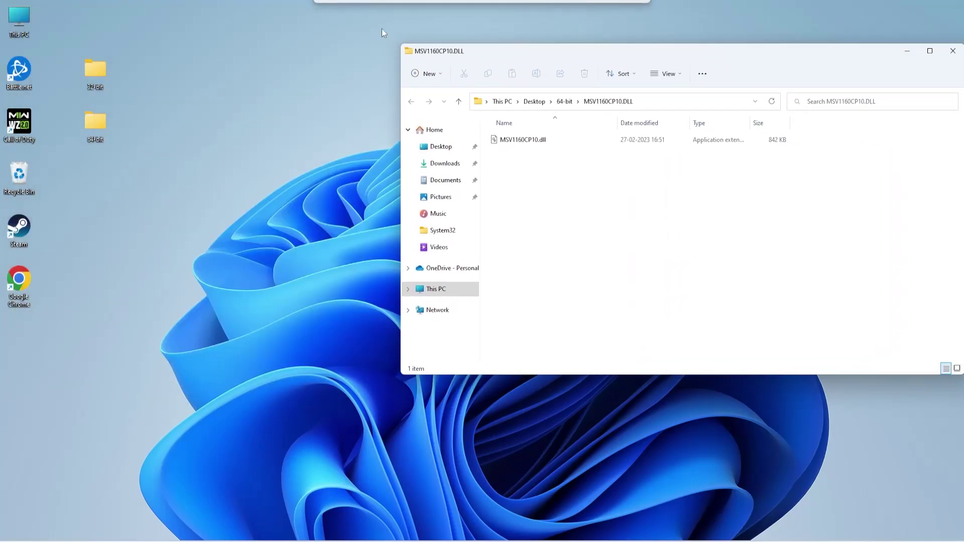
Step: Browse from This PC to C:\Windows\System32 in File Explorer
{"action": "double_click", "coordinate": [20, 33]}
{"action": "double_click", "coordinate": [161, 179]}
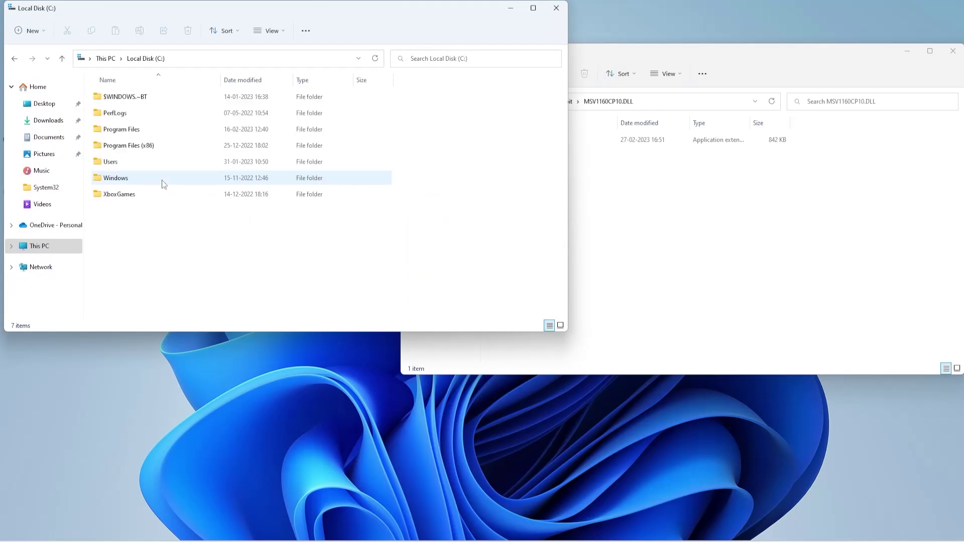
{"action": "double_click", "coordinate": [120, 180]}
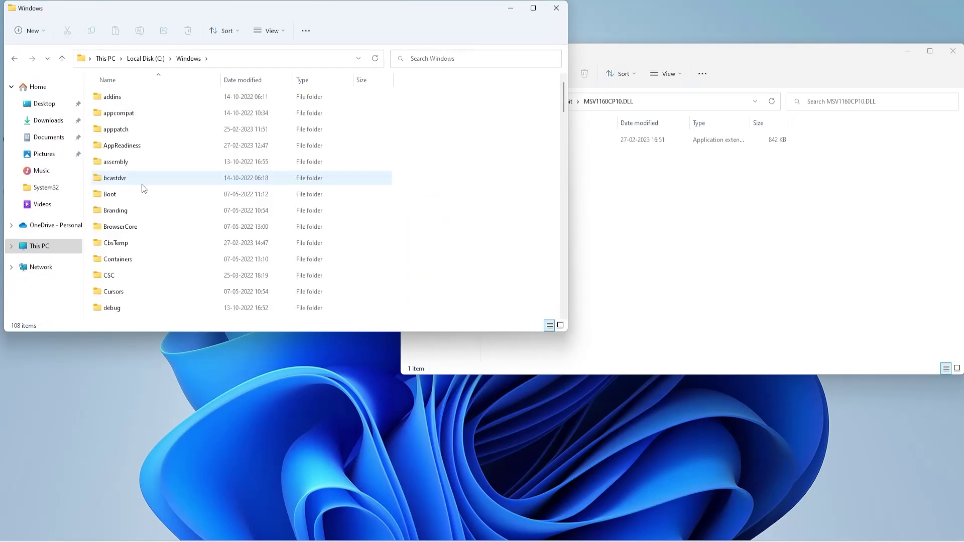
{"action": "scroll", "coordinate": [147, 188], "scroll_direction": "down", "scroll_amount": 9}
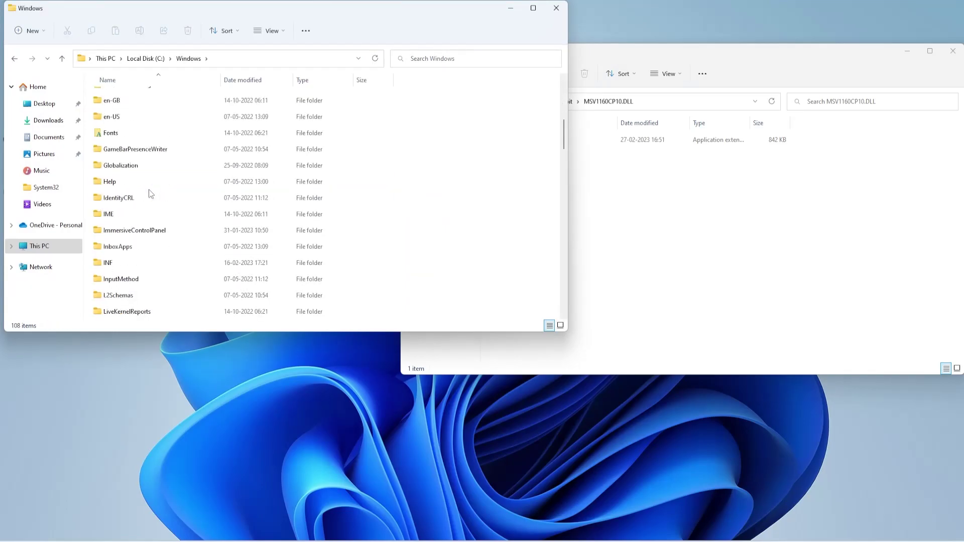
{"action": "scroll", "coordinate": [150, 193], "scroll_direction": "down", "scroll_amount": 9}
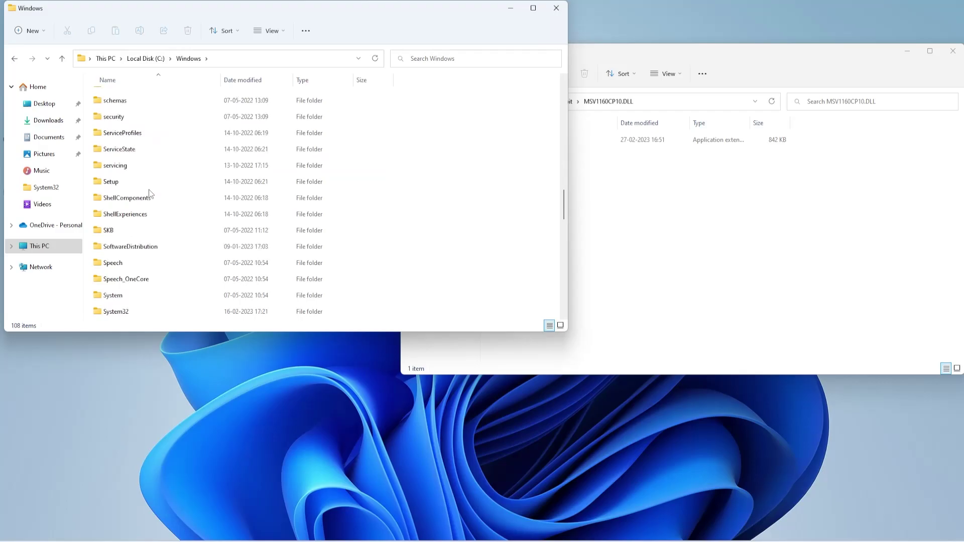
{"action": "double_click", "coordinate": [130, 266]}
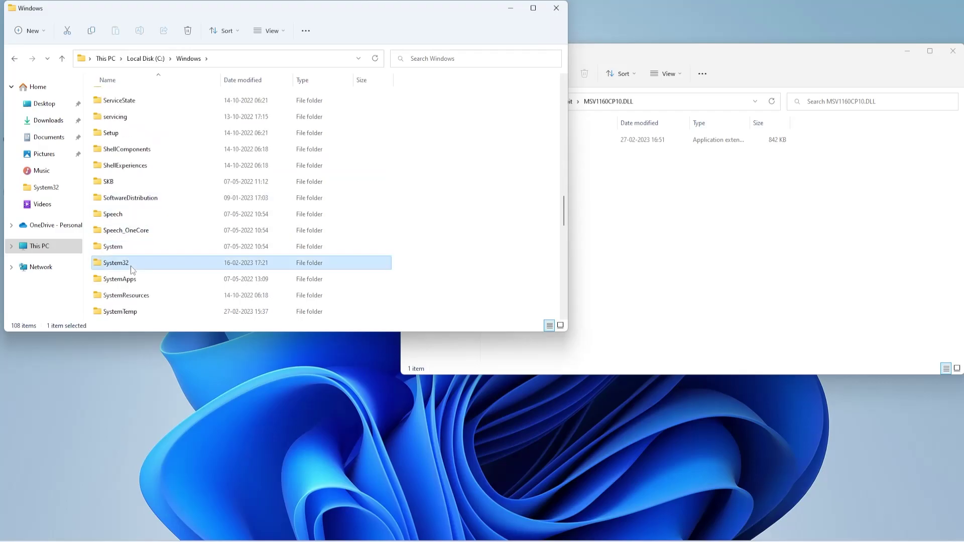
Step: Move MSV1160CP10.dll into the System32 AppV folder, granting administrator permission
{"action": "left_click", "coordinate": [640, 203]}
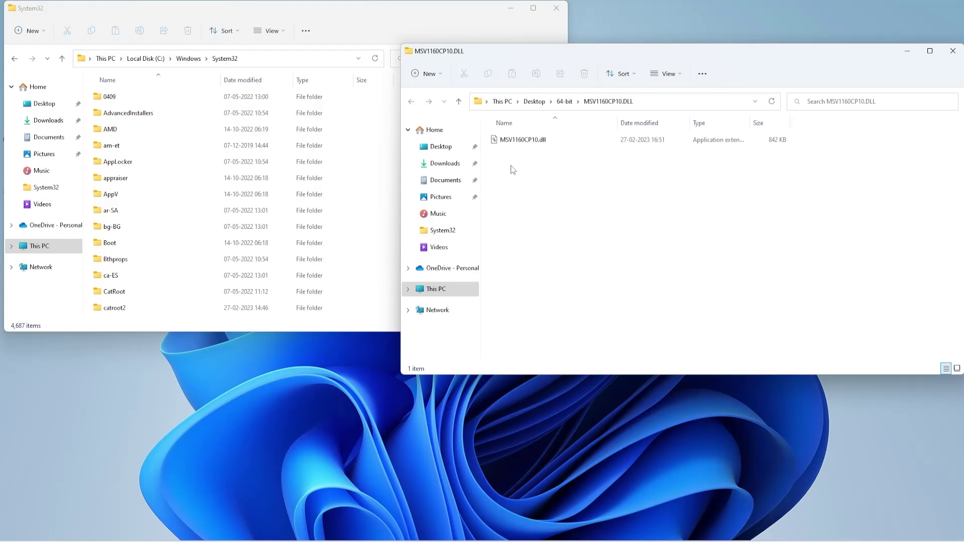
{"action": "left_click_drag", "start_coordinate": [524, 143], "coordinate": [204, 191]}
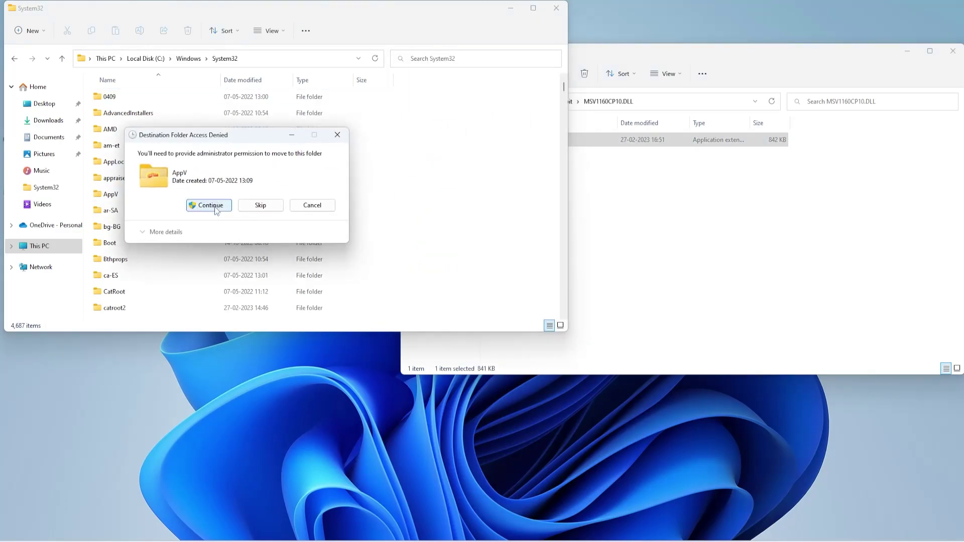
{"action": "left_click", "coordinate": [210, 205]}
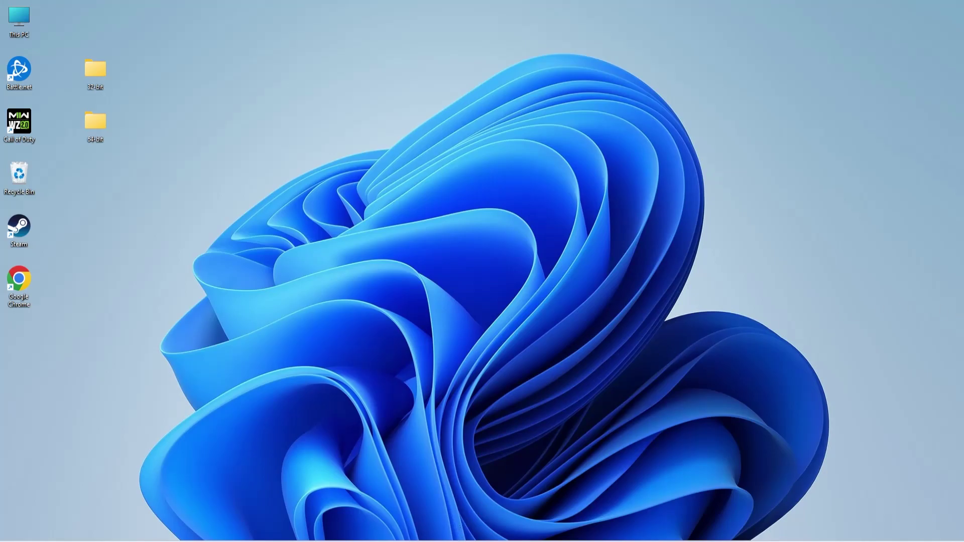
Step: Check System Information's System Type reads x64-based PC, then close the window
{"action": "key", "text": "super+s"}
{"action": "type", "text": "syste"}
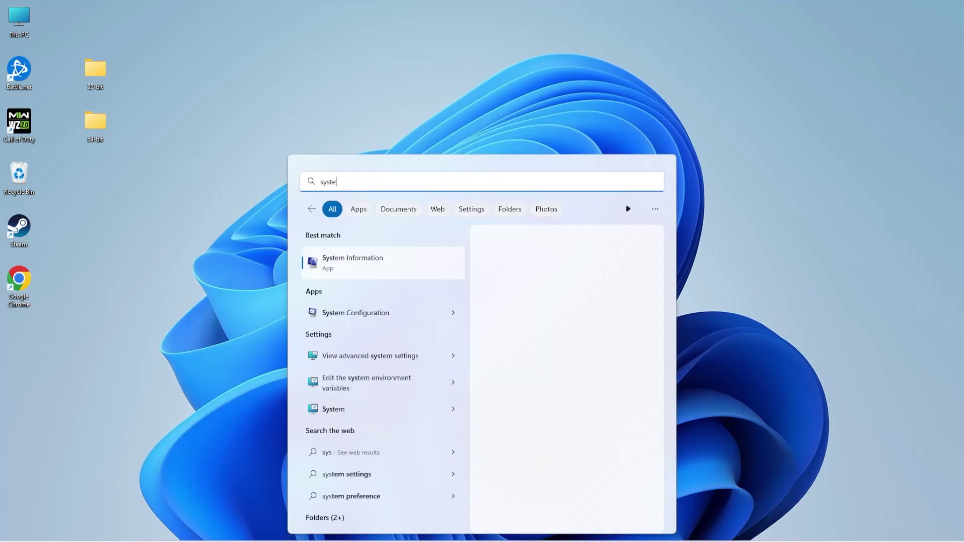
{"action": "type", "text": "m information"}
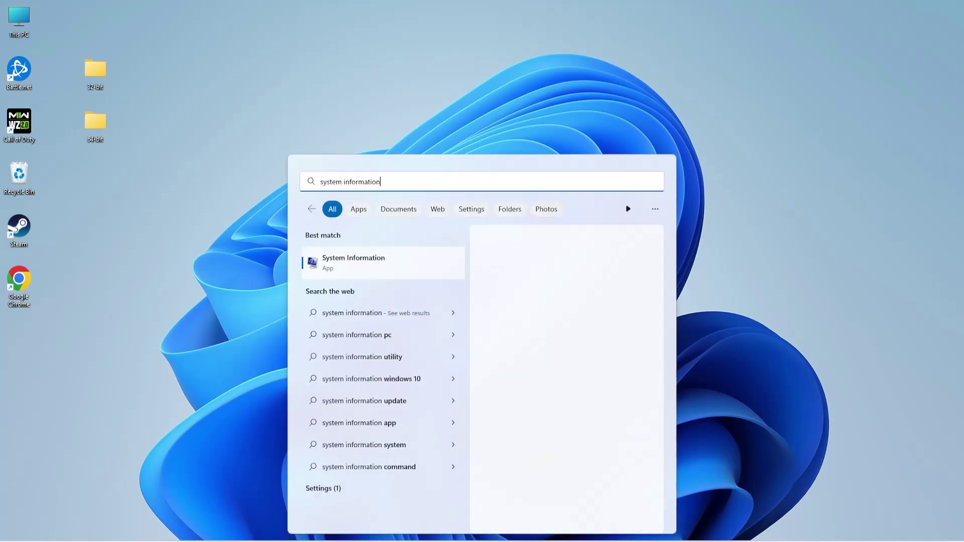
{"action": "key", "text": "Return"}
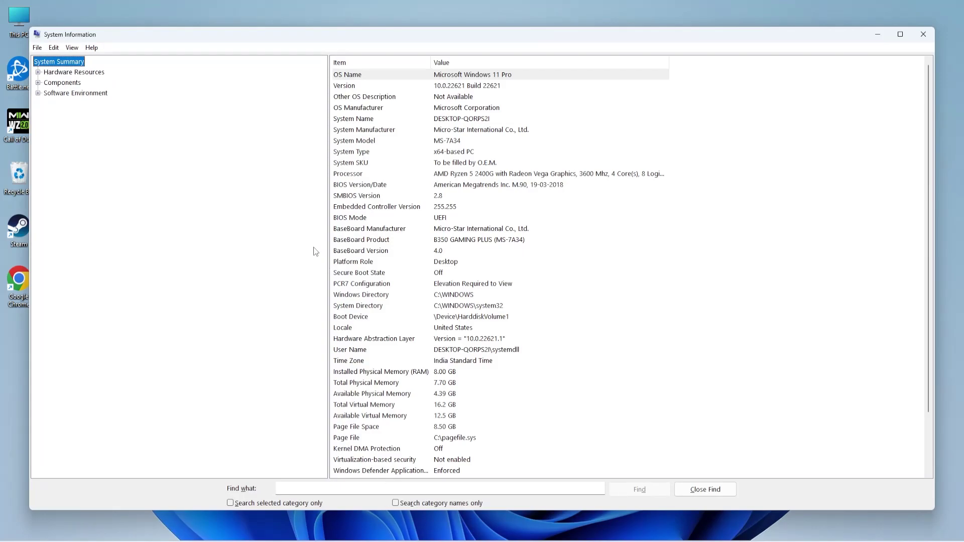
{"action": "left_click", "coordinate": [369, 153]}
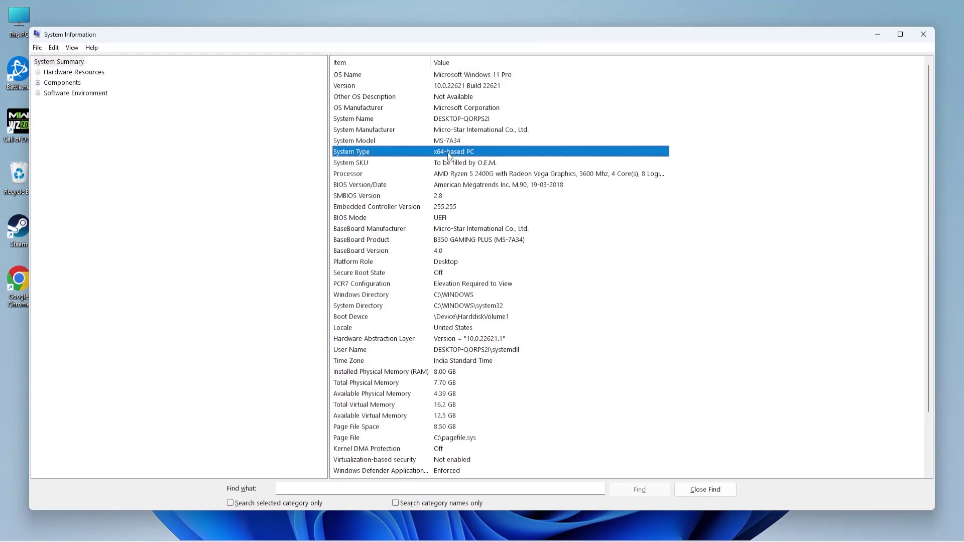
{"action": "left_click", "coordinate": [925, 36]}
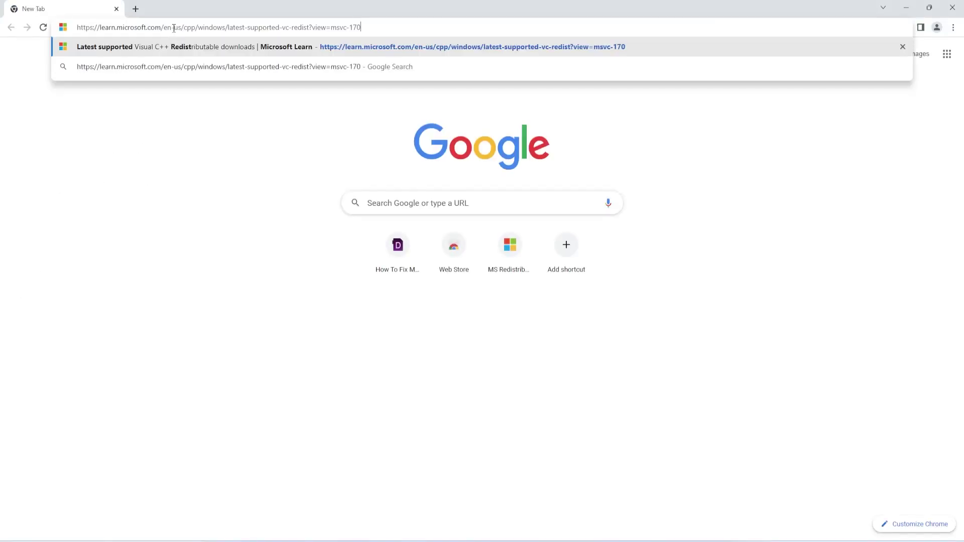
Step: Save the X64 VC_redist.x64.exe from Microsoft Learn to Downloads and show it in its folder
{"action": "key", "text": "Return"}
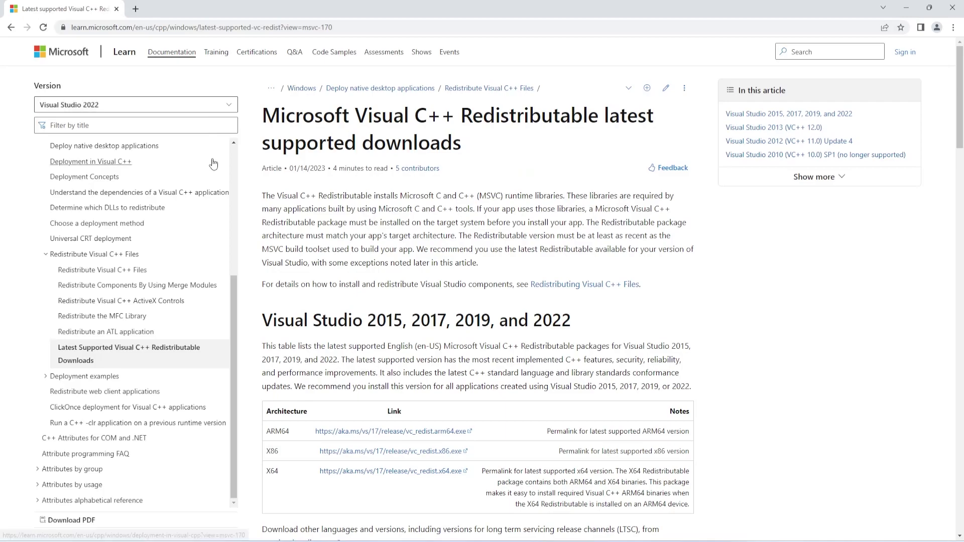
{"action": "scroll", "coordinate": [297, 221], "scroll_direction": "down", "scroll_amount": 2}
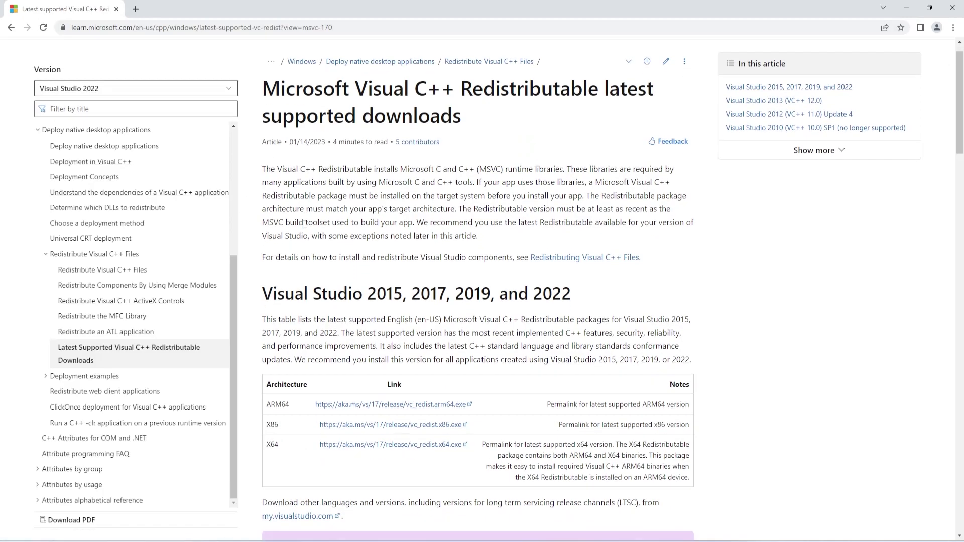
{"action": "scroll", "coordinate": [305, 224], "scroll_direction": "down", "scroll_amount": 2}
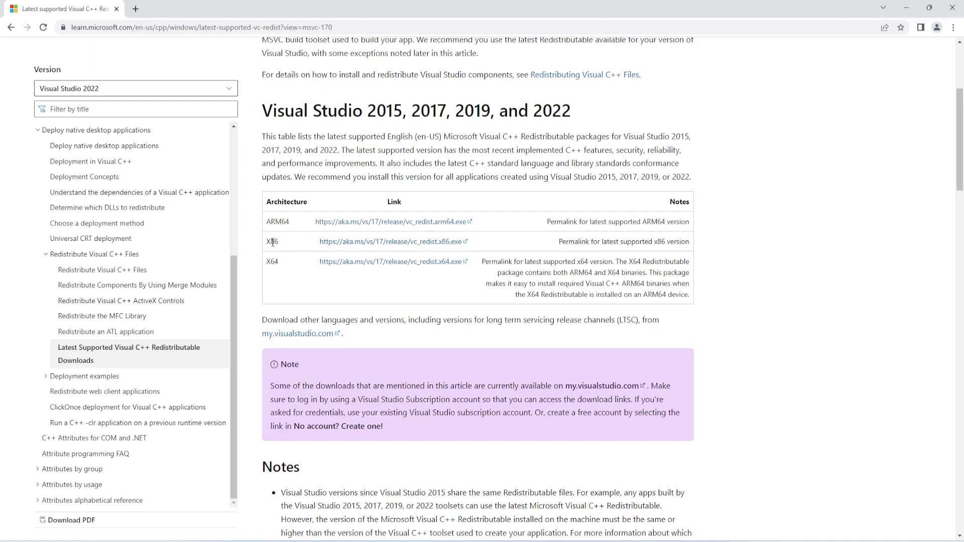
{"action": "left_click", "coordinate": [359, 263]}
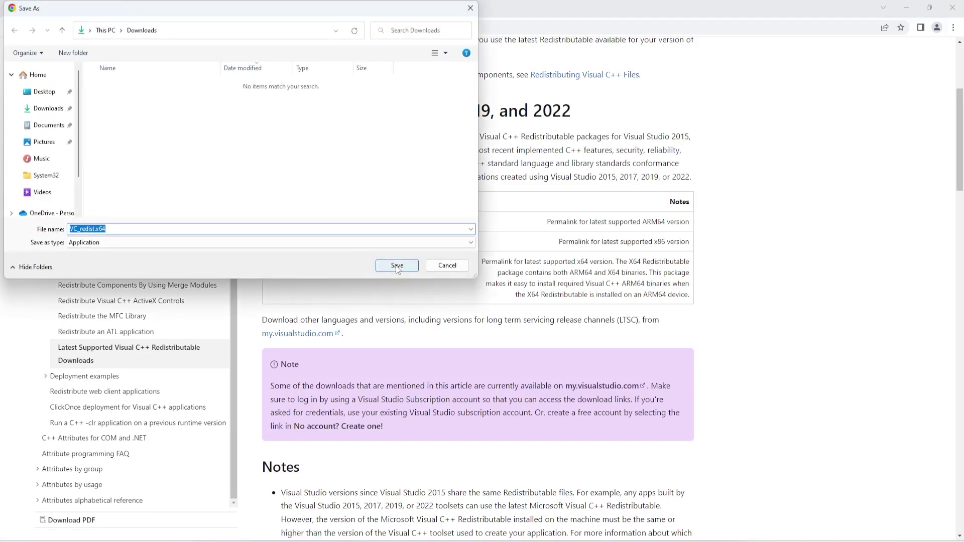
{"action": "left_click", "coordinate": [396, 265]}
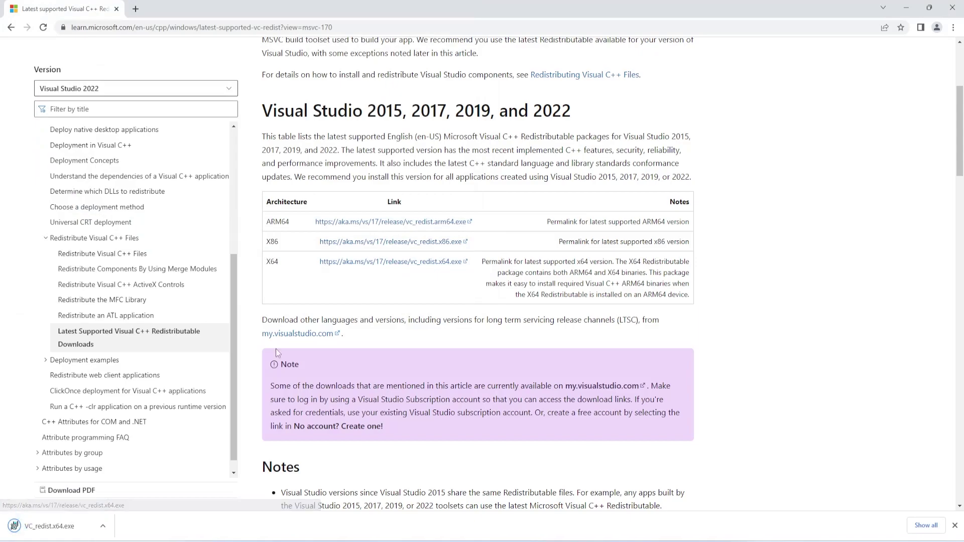
{"action": "left_click", "coordinate": [106, 526]}
{"action": "left_click", "coordinate": [135, 487]}
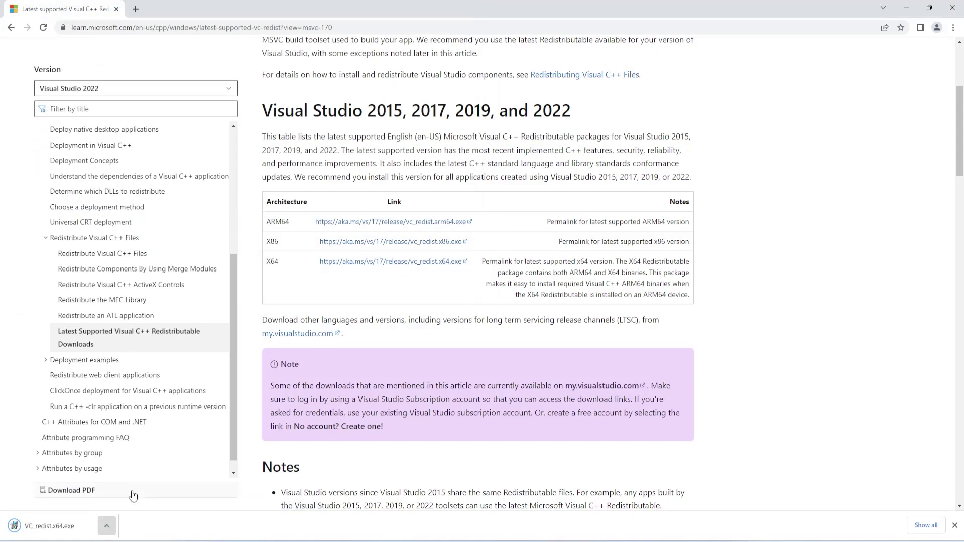
Step: Run VC_redist.x64 as administrator, accept the license, install the 2015-2022 x64 Redistributable, and close the installer
{"action": "right_click", "coordinate": [146, 107]}
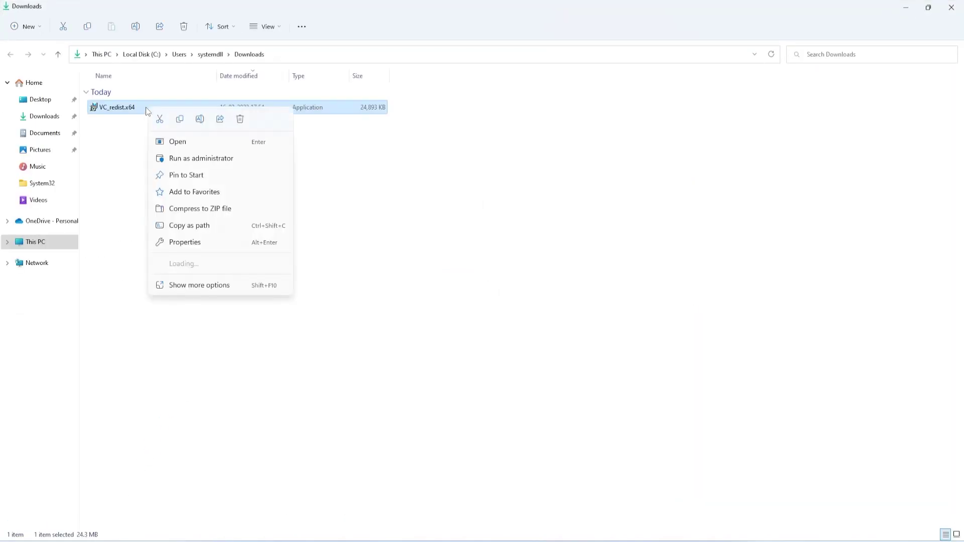
{"action": "left_click", "coordinate": [175, 159]}
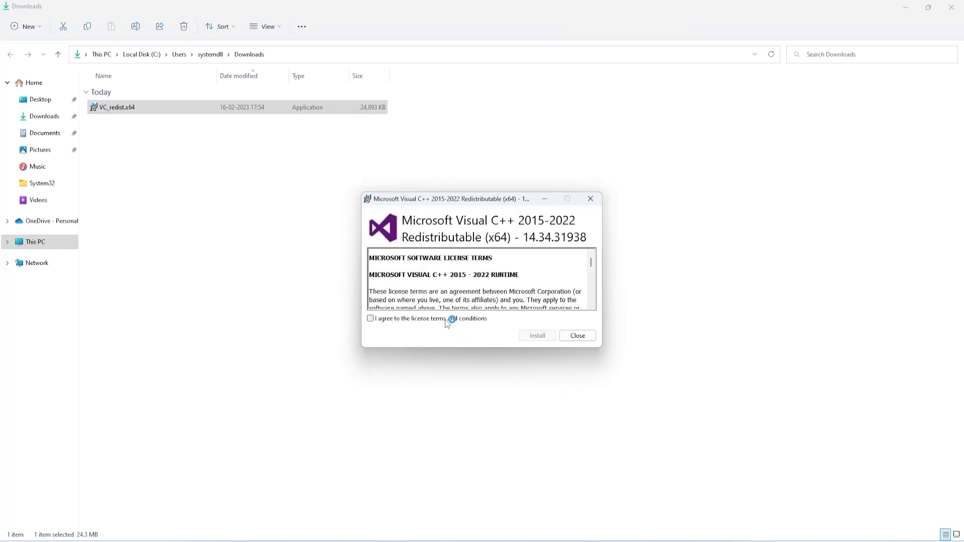
{"action": "left_click", "coordinate": [444, 318]}
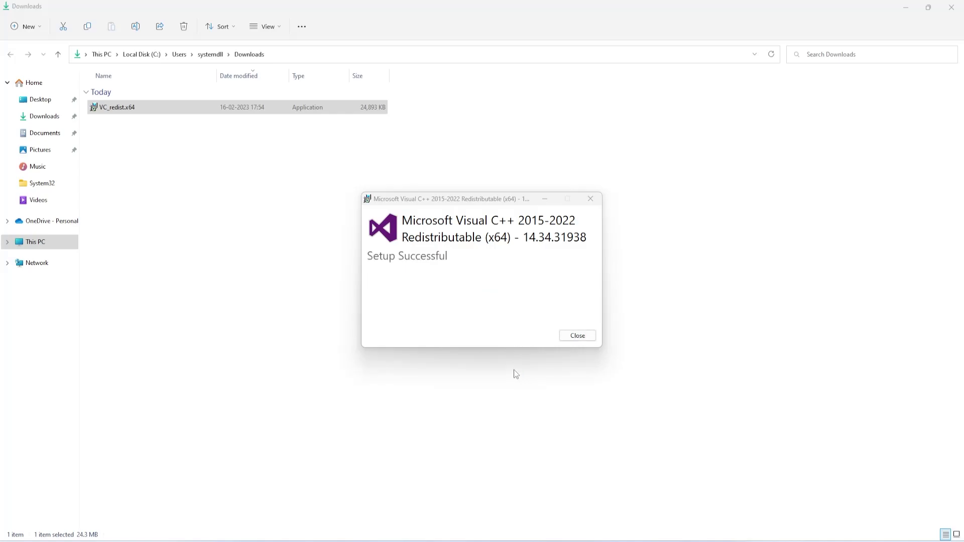
{"action": "left_click", "coordinate": [573, 339]}
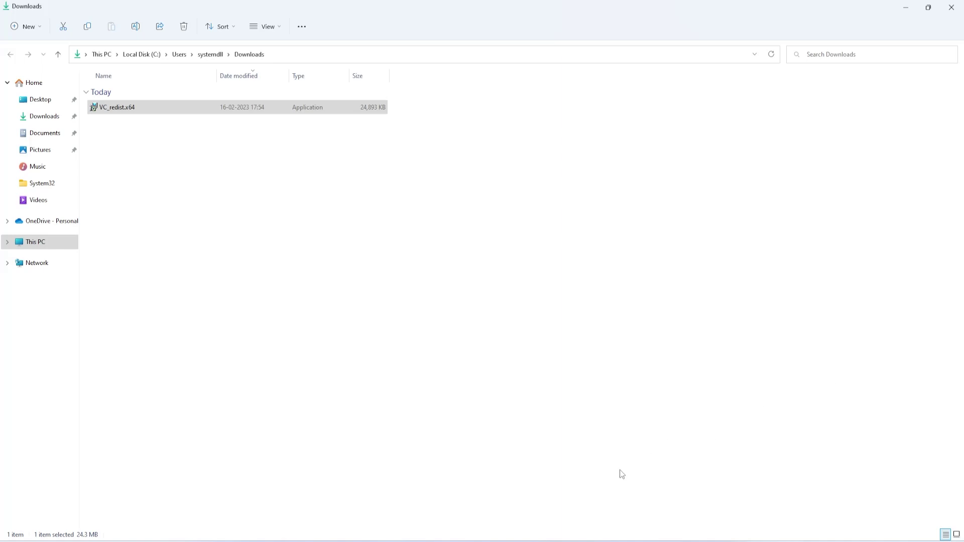
Step: Open the MS Redistributable shortcut in a new Chrome tab and scroll the developer-tools downloads list
{"action": "key", "text": "alt+Tab"}
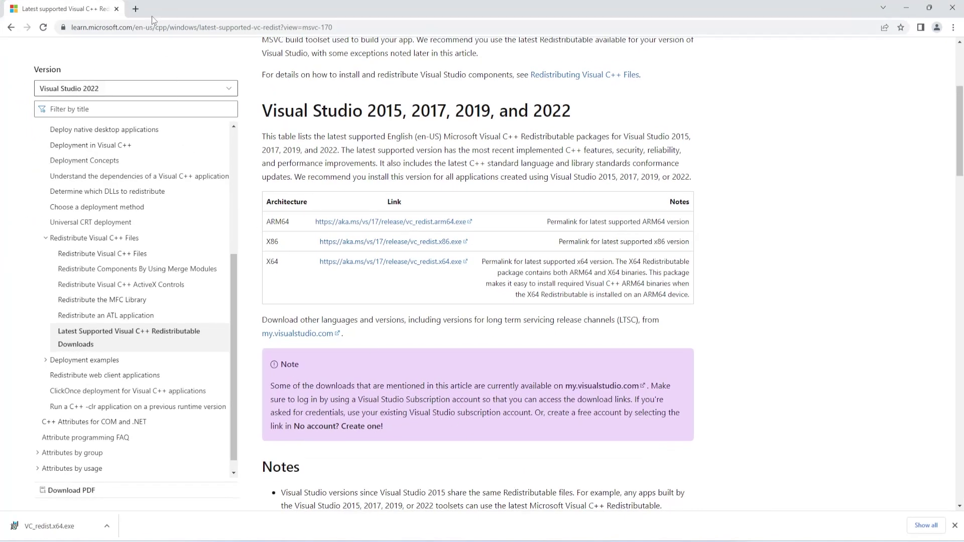
{"action": "left_click", "coordinate": [133, 9]}
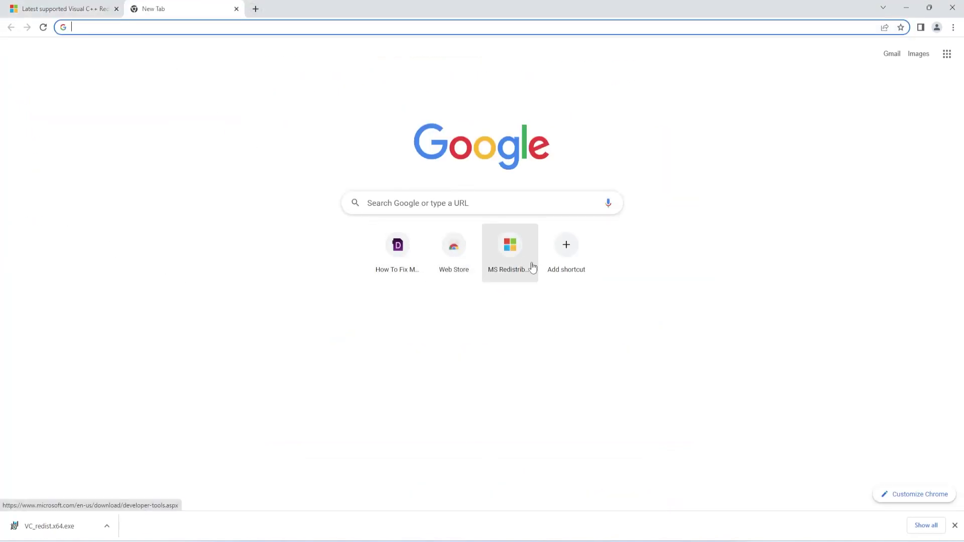
{"action": "left_click", "coordinate": [528, 263]}
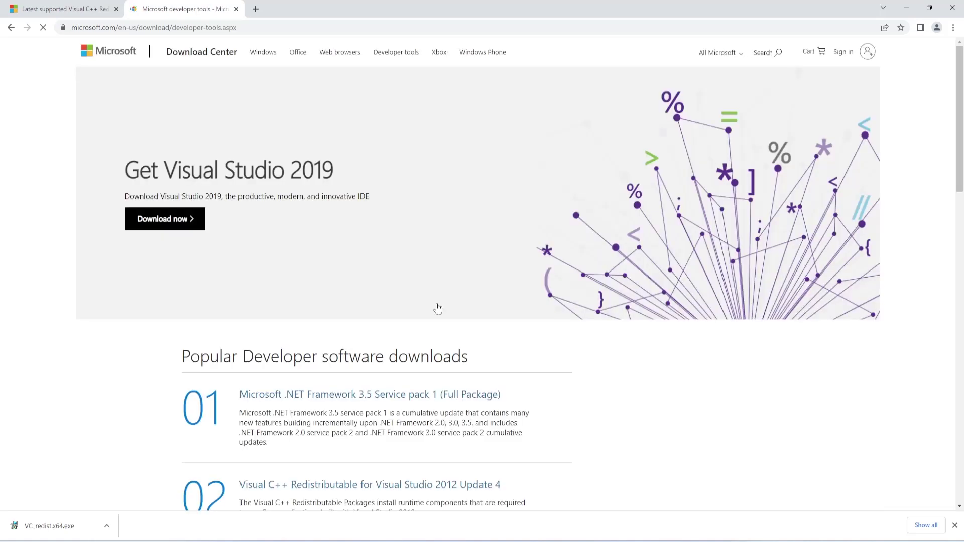
{"action": "scroll", "coordinate": [490, 300], "scroll_direction": "down", "scroll_amount": 6}
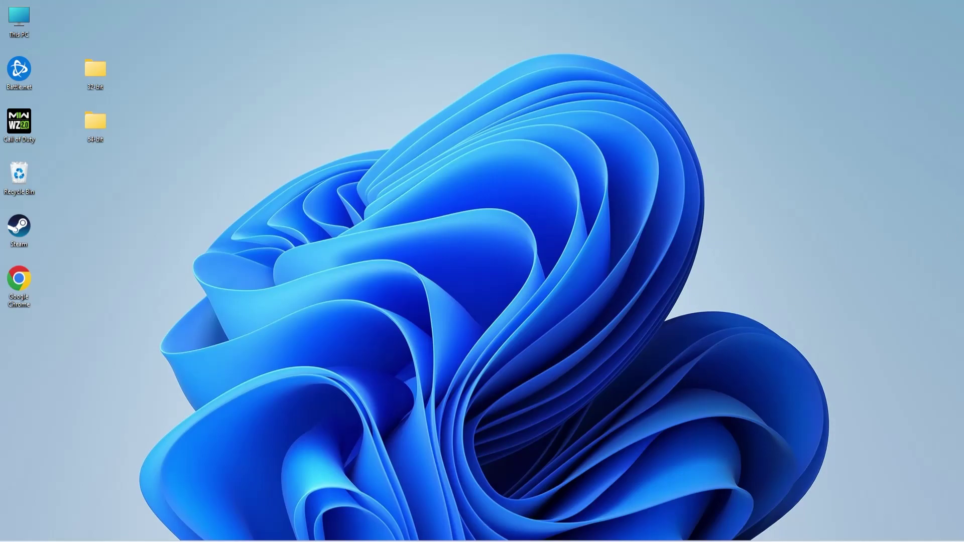
Step: Run sfc /scannow in a Command Prompt launched as administrator
{"action": "key", "text": "super+s"}
{"action": "type", "text": "cmd"}
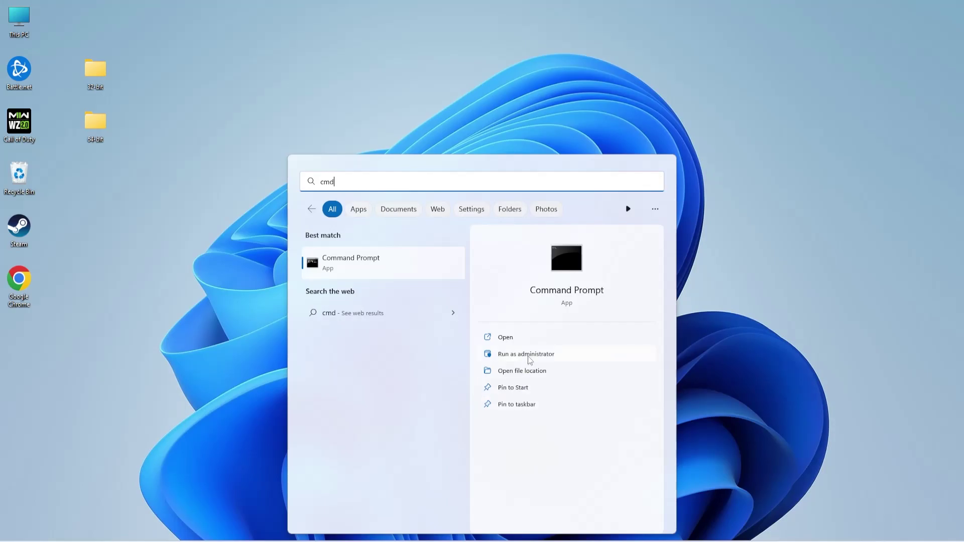
{"action": "left_click", "coordinate": [528, 357]}
{"action": "type", "text": "sf"}
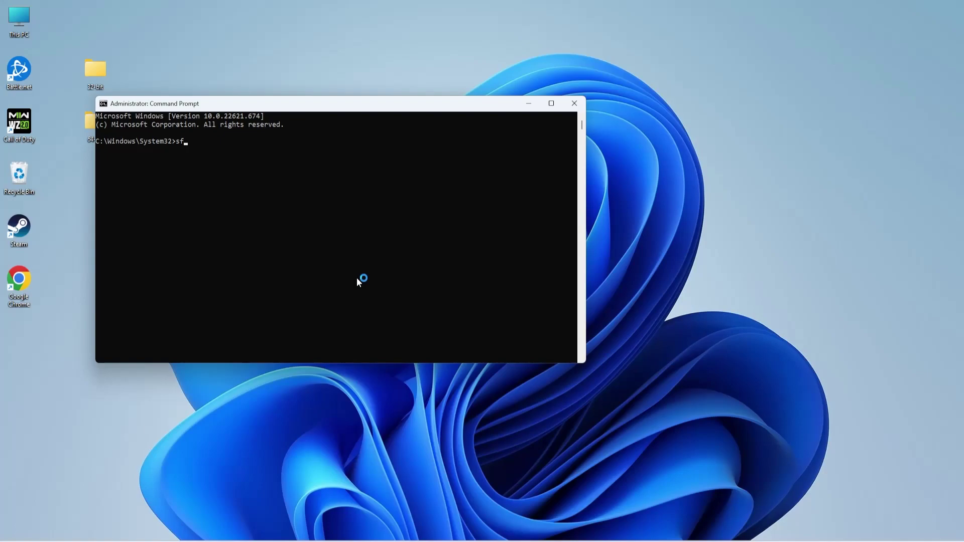
{"action": "type", "text": "c /scannow"}
{"action": "key", "text": "Return"}
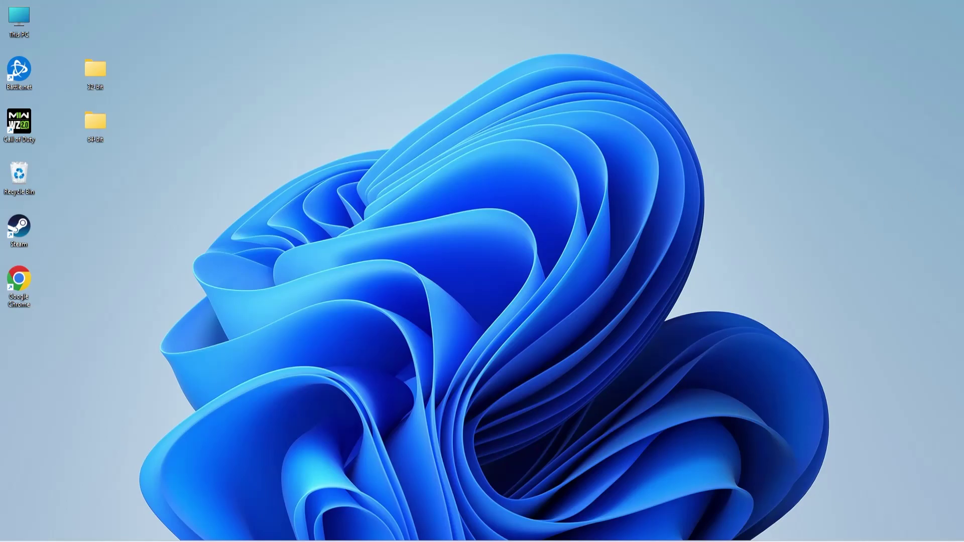
Step: Bring back the administrator Command Prompt to review the DISM CheckHealth, ScanHealth and RestoreHealth results
{"action": "key", "text": "alt+Tab"}
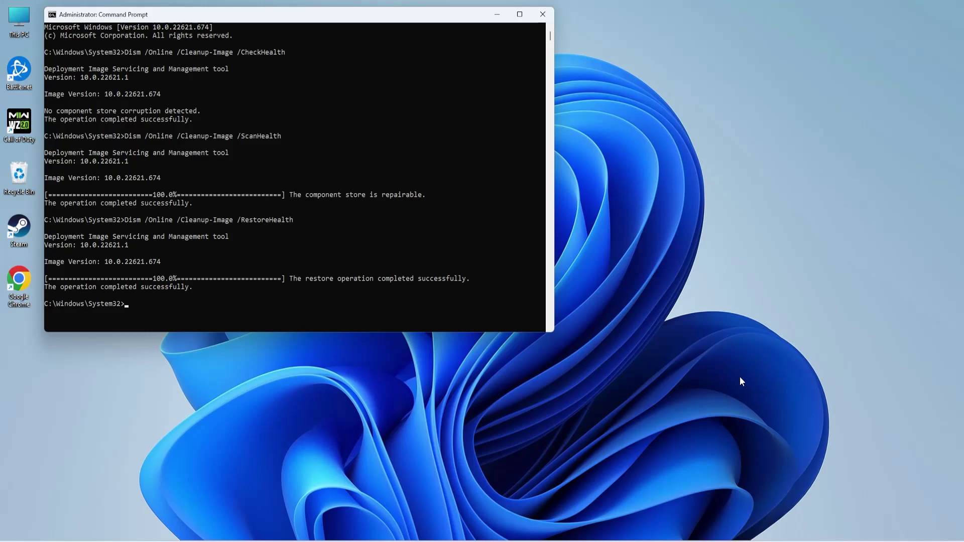